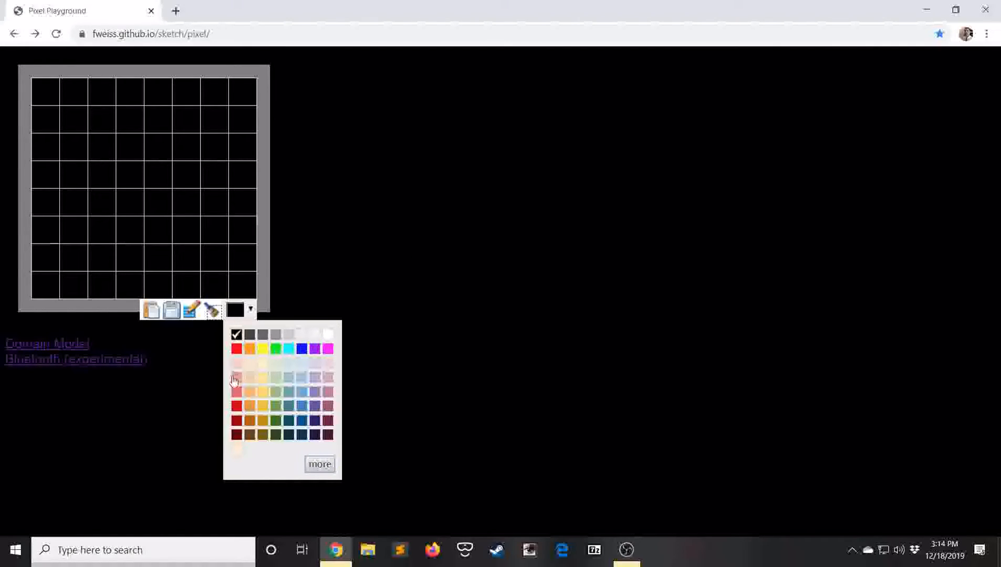
Choose yellow and paint a rounded face outline around the border of the 8×8 grid, with single diagonal pixels at the corners.
{"action": "left_click", "coordinate": [185, 391]}
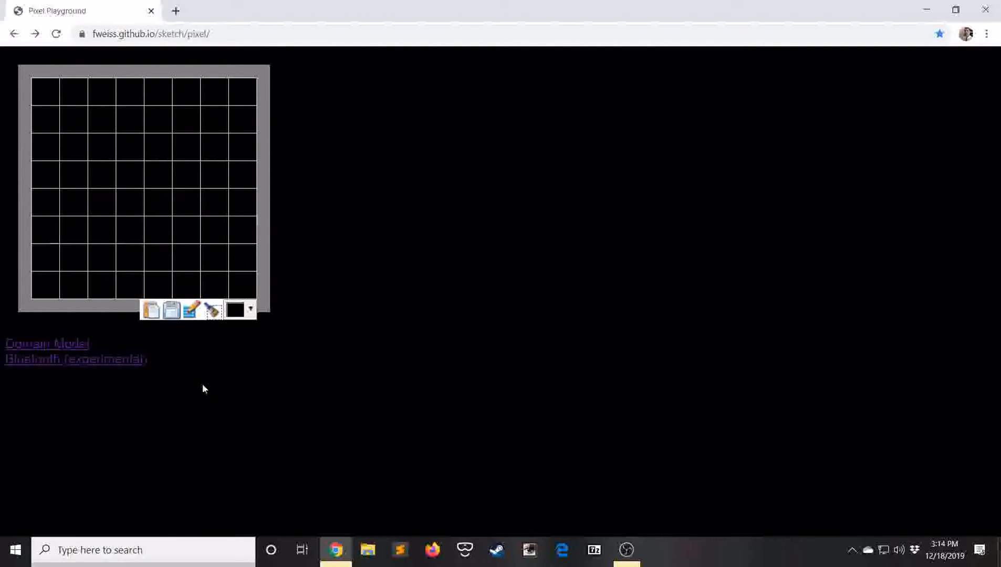
{"action": "left_click", "coordinate": [247, 314]}
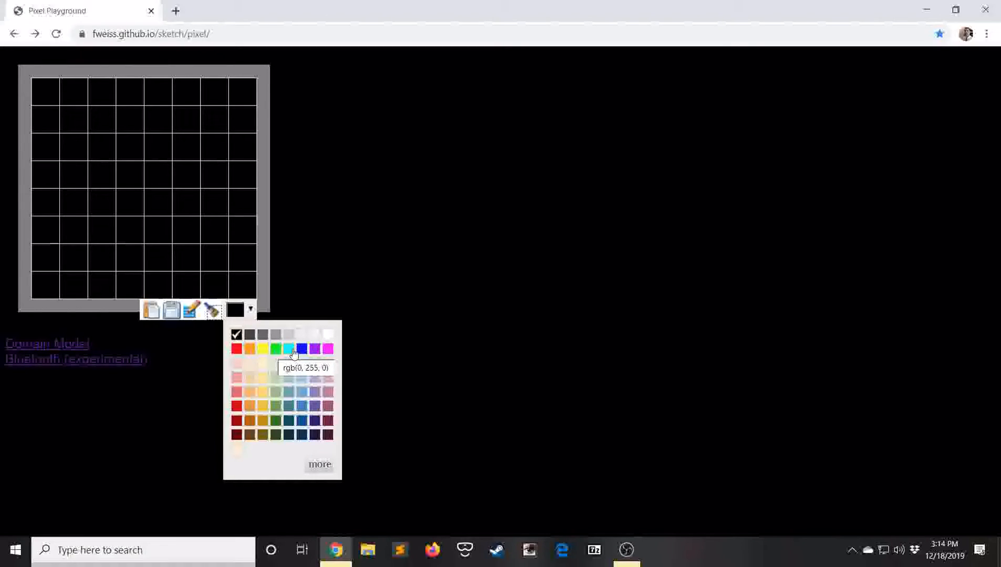
{"action": "left_click", "coordinate": [262, 349]}
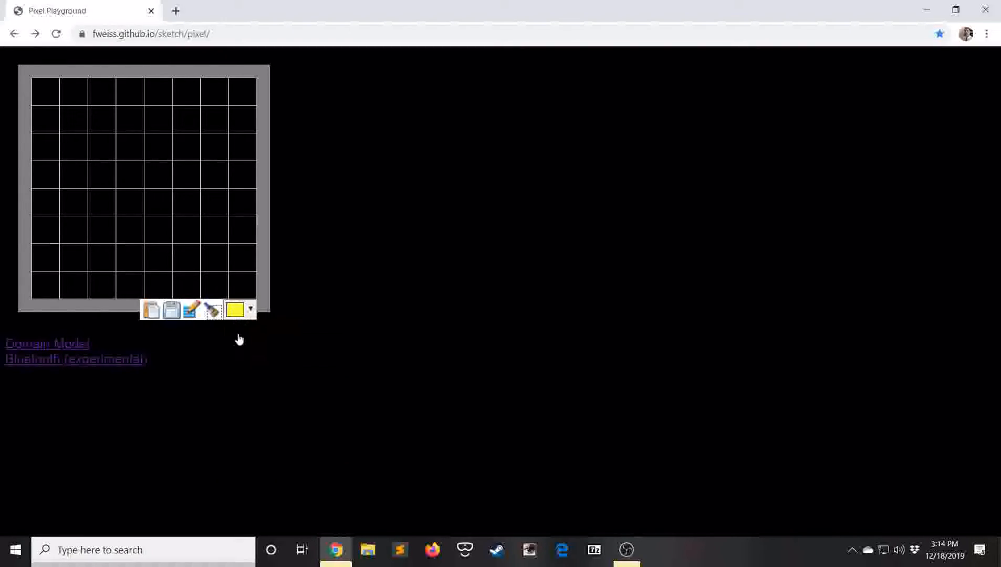
{"action": "mouse_move", "coordinate": [43, 154]}
{"action": "left_mouse_down"}
{"action": "mouse_move", "coordinate": [36, 244]}
{"action": "mouse_move", "coordinate": [70, 258]}
{"action": "mouse_move", "coordinate": [96, 293]}
{"action": "mouse_move", "coordinate": [223, 272]}
{"action": "mouse_move", "coordinate": [258, 200]}
{"action": "mouse_move", "coordinate": [248, 200]}
{"action": "mouse_move", "coordinate": [247, 166]}
{"action": "mouse_move", "coordinate": [219, 121]}
{"action": "mouse_move", "coordinate": [181, 91]}
{"action": "mouse_move", "coordinate": [157, 91]}
{"action": "mouse_move", "coordinate": [82, 116]}
{"action": "mouse_move", "coordinate": [51, 205]}
{"action": "left_mouse_up"}
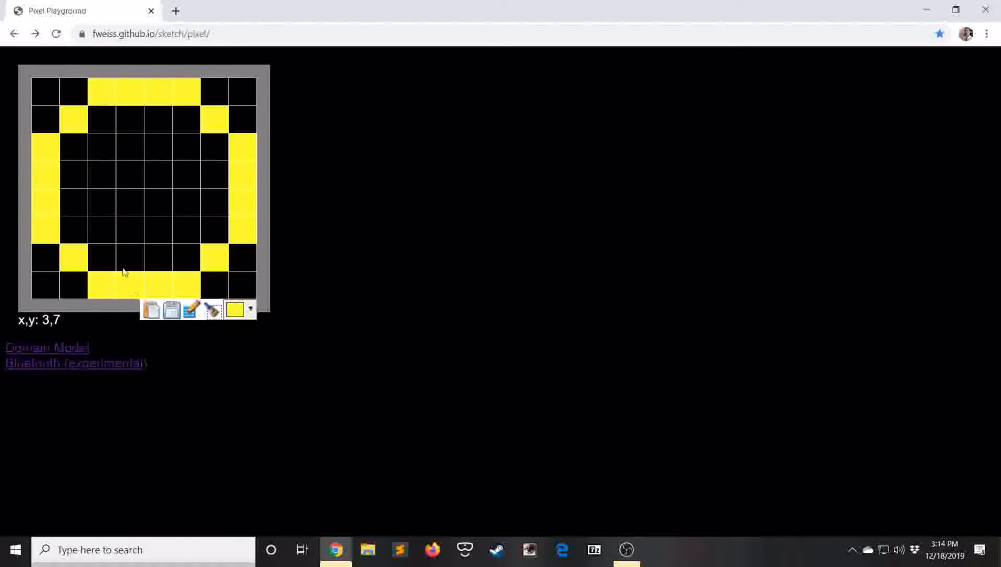
Paint a four-pixel smiling mouth and two single-pixel eyes in yellow inside the face outline.
{"action": "left_click", "coordinate": [92, 208]}
{"action": "left_click", "coordinate": [128, 234]}
{"action": "left_click", "coordinate": [158, 238]}
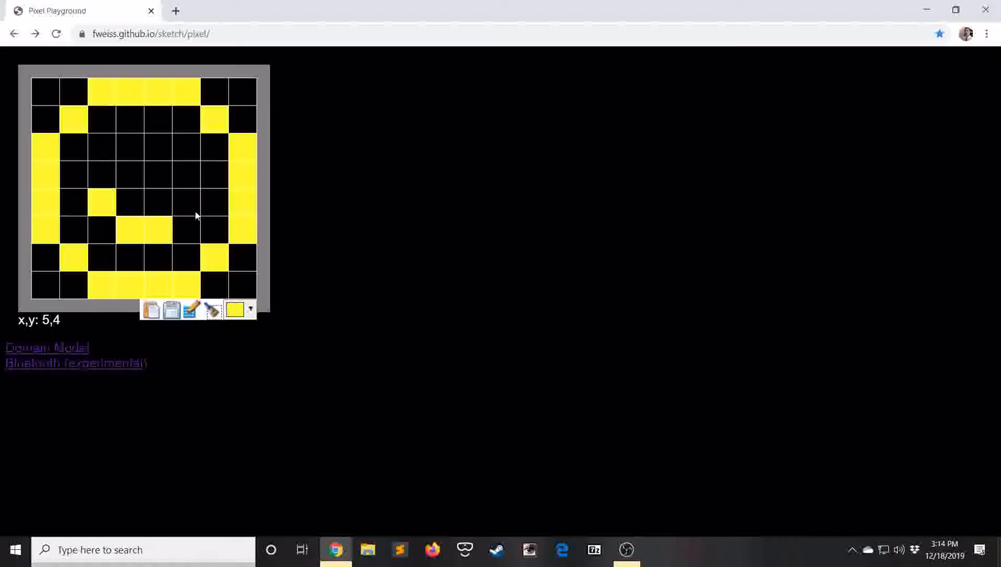
{"action": "left_click", "coordinate": [99, 147]}
{"action": "left_click", "coordinate": [186, 148]}
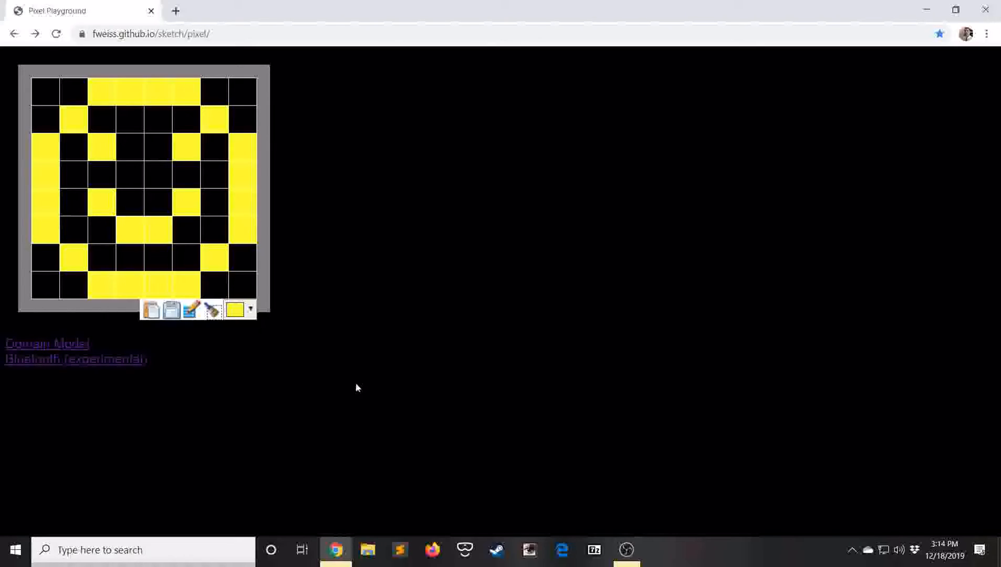
Export the yellow smiley drawing and copy its entire colour array.
{"action": "left_click", "coordinate": [171, 312]}
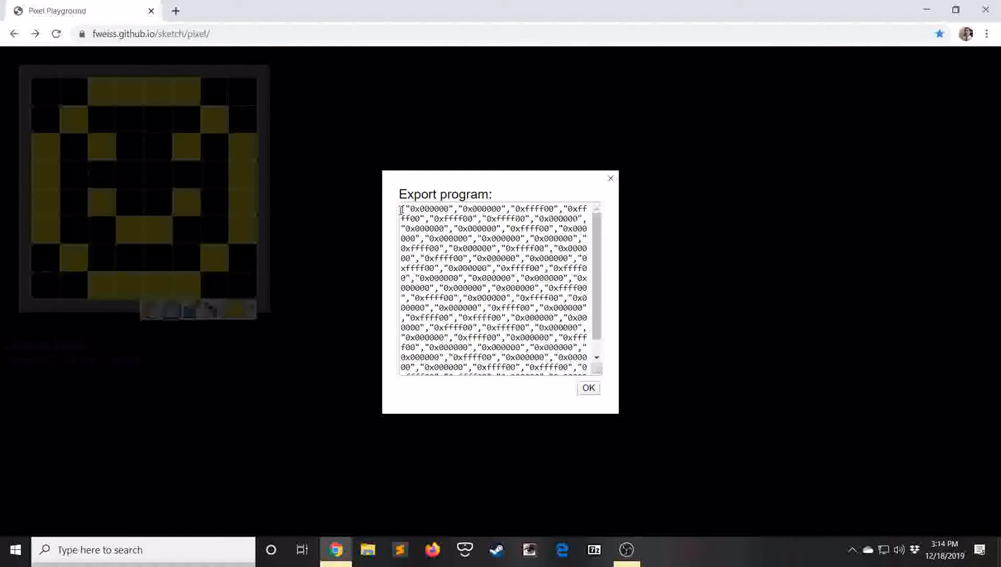
{"action": "left_click_drag", "start_coordinate": [401, 210], "coordinate": [513, 395]}
{"action": "key", "text": "ctrl+c"}
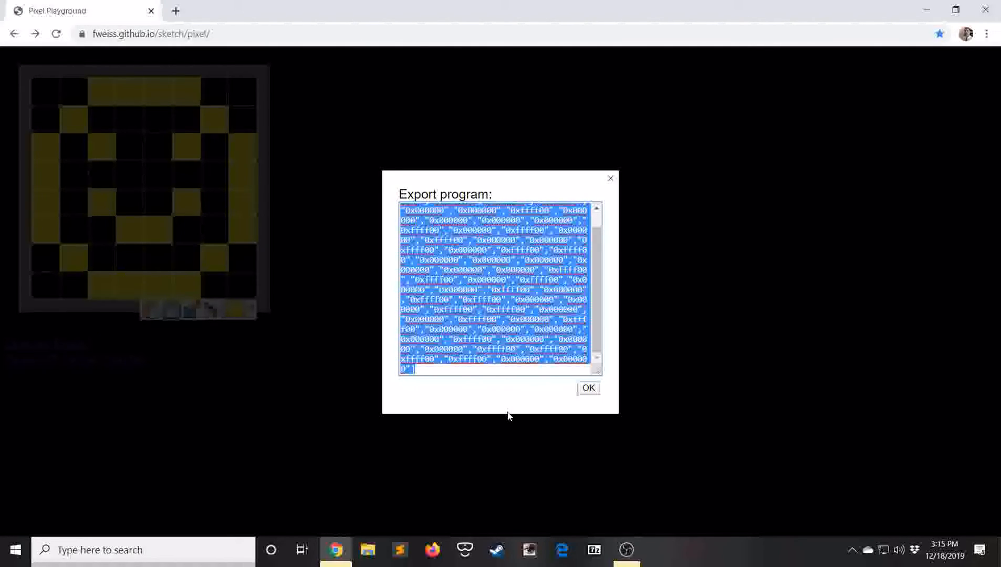
Switch to Sublime Text, dismiss the update offer, and paste the copied array into a new file with two line breaks after it.
{"action": "left_click", "coordinate": [401, 550]}
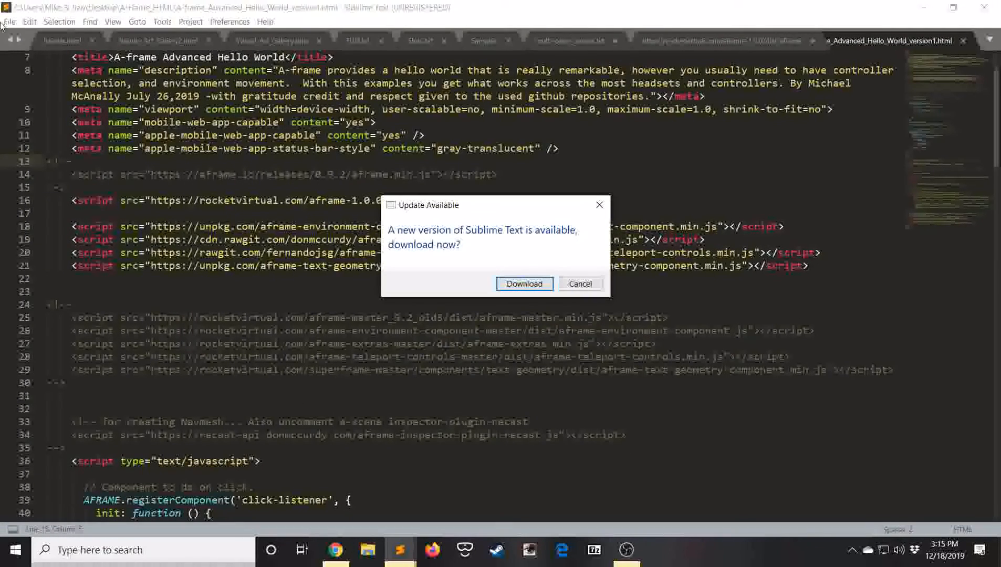
{"action": "left_click", "coordinate": [580, 284]}
{"action": "left_click", "coordinate": [9, 22]}
{"action": "left_click", "coordinate": [30, 35]}
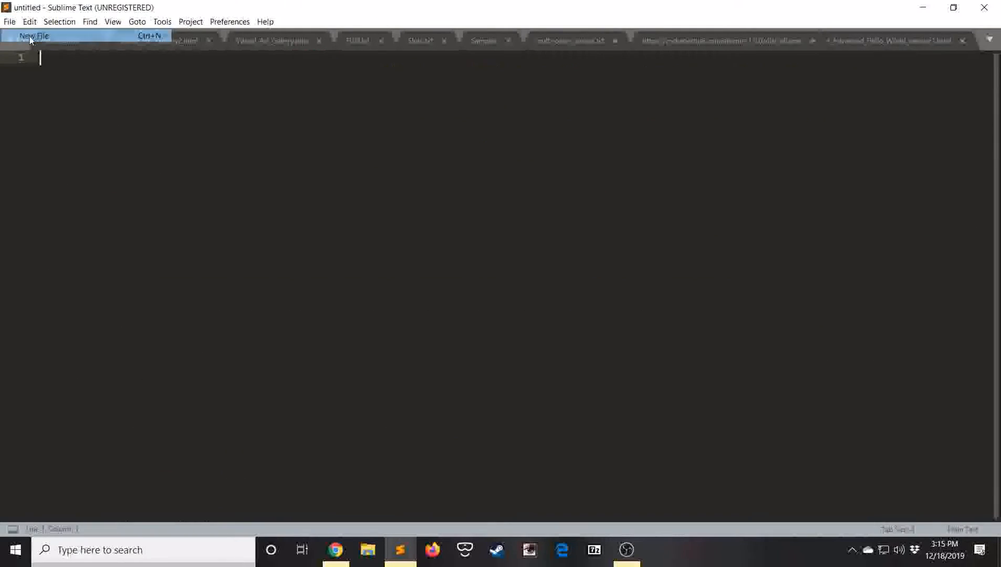
{"action": "right_click", "coordinate": [142, 59]}
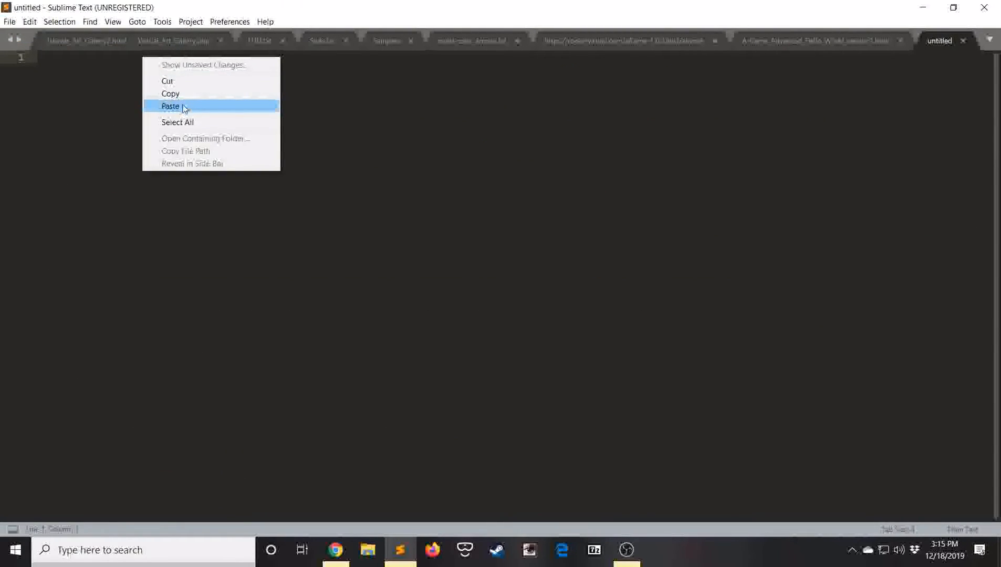
{"action": "left_click", "coordinate": [178, 107]}
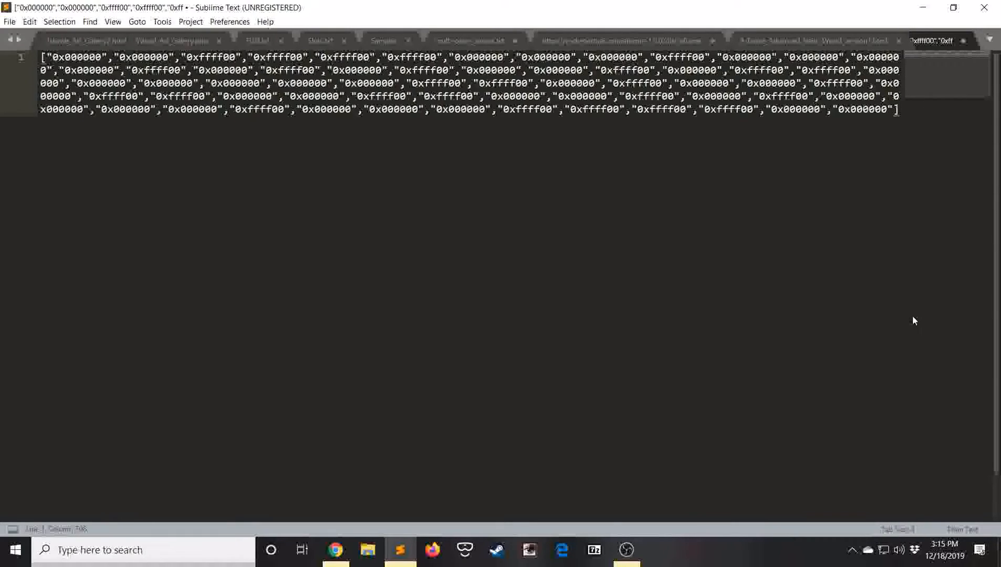
{"action": "key", "text": "Return"}
{"action": "key", "text": "Return"}
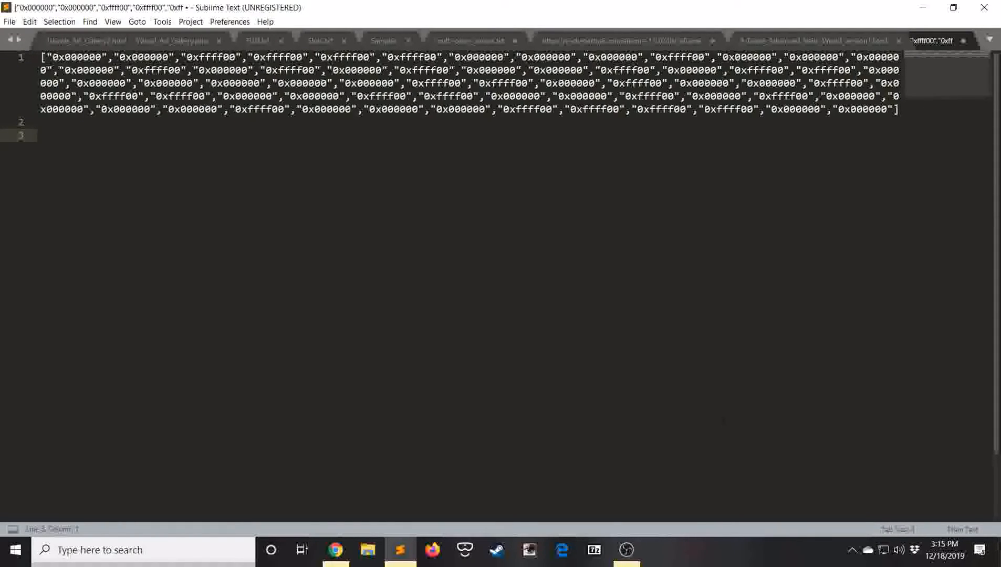
Return to Pixel Playground in Chrome, close the export dialog, and repaint the four mouth pixels red.
{"action": "left_click", "coordinate": [336, 550]}
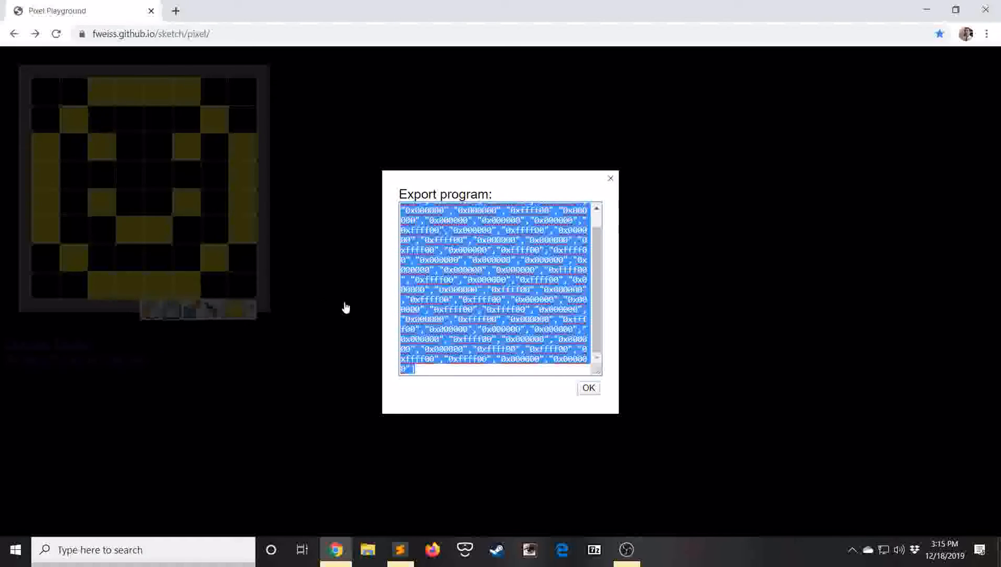
{"action": "left_click", "coordinate": [588, 388]}
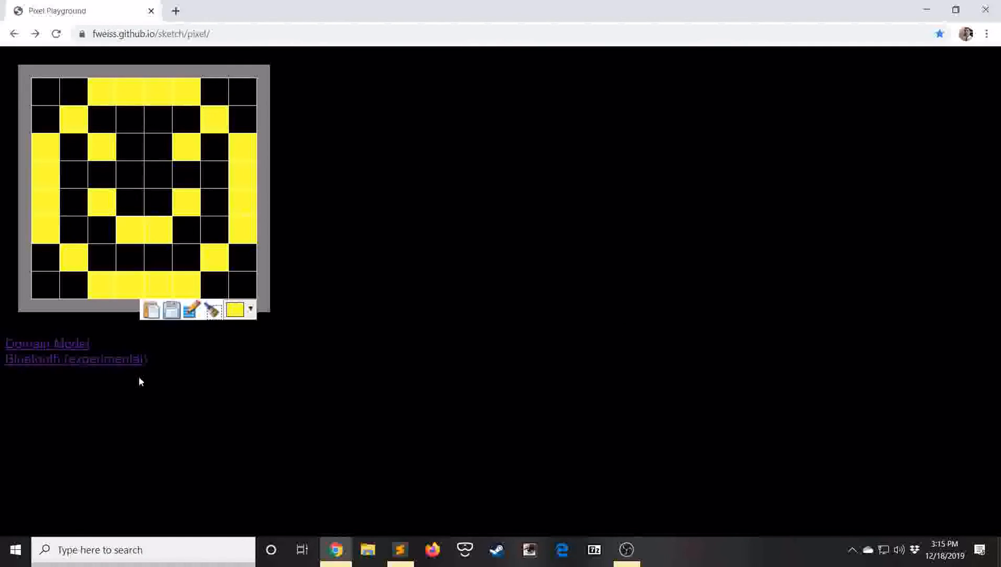
{"action": "left_click", "coordinate": [250, 309]}
{"action": "left_click", "coordinate": [237, 406]}
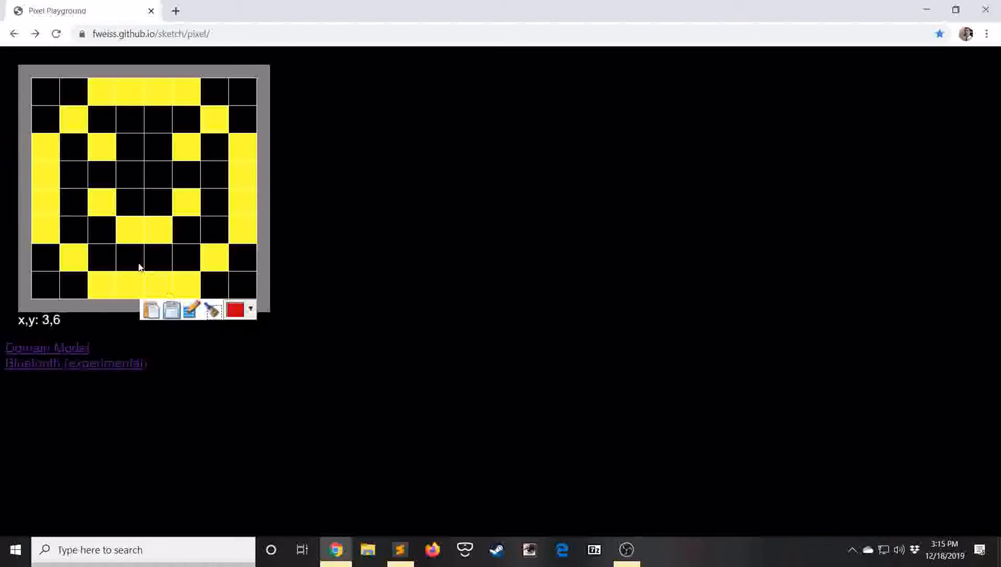
{"action": "left_click", "coordinate": [102, 202]}
{"action": "left_click", "coordinate": [133, 235]}
{"action": "left_click", "coordinate": [154, 235]}
{"action": "left_click", "coordinate": [194, 199]}
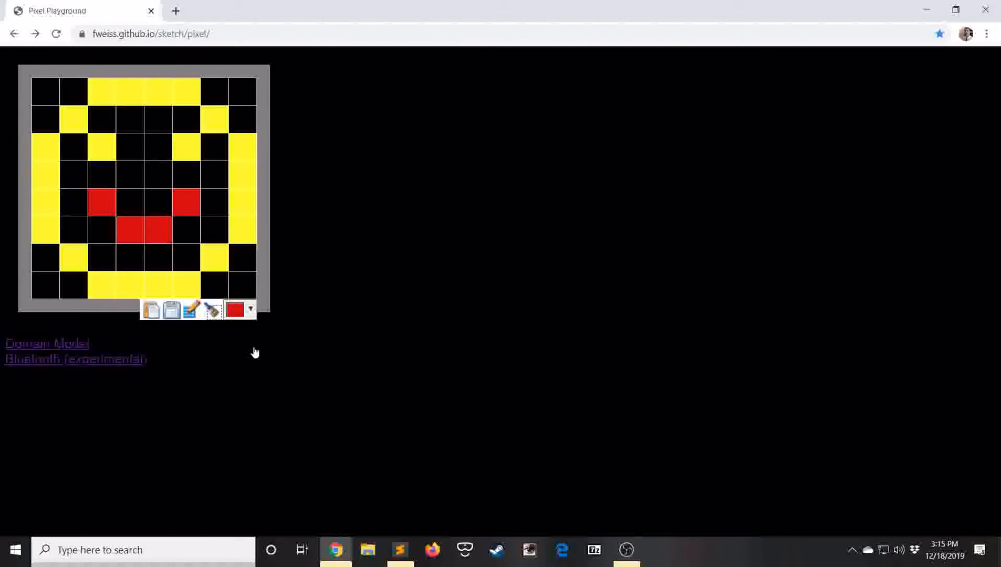
Choose blue and repaint the two eye pixels of the smiley.
{"action": "left_click", "coordinate": [252, 313]}
{"action": "left_click", "coordinate": [307, 353]}
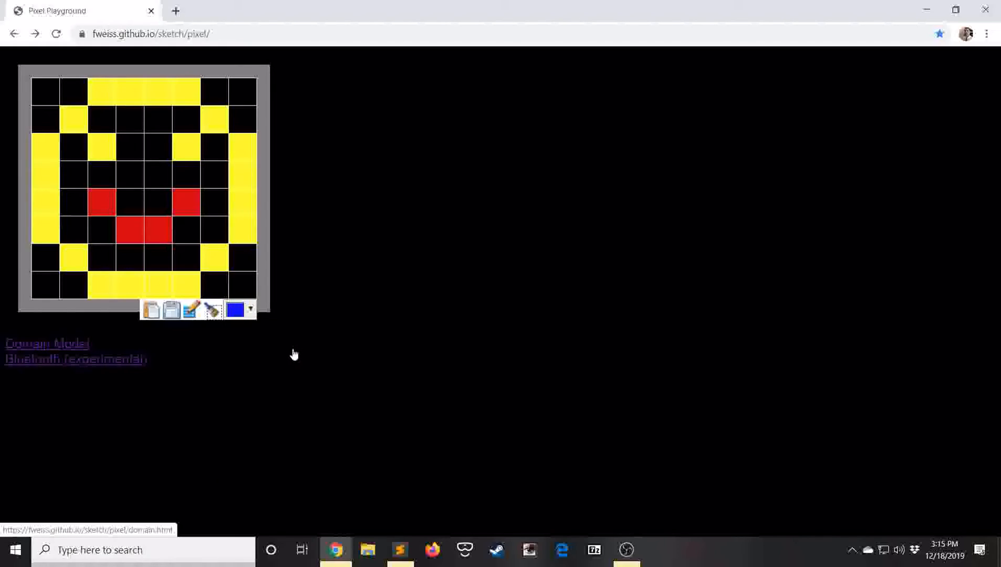
{"action": "left_click", "coordinate": [184, 137]}
{"action": "left_click", "coordinate": [103, 143]}
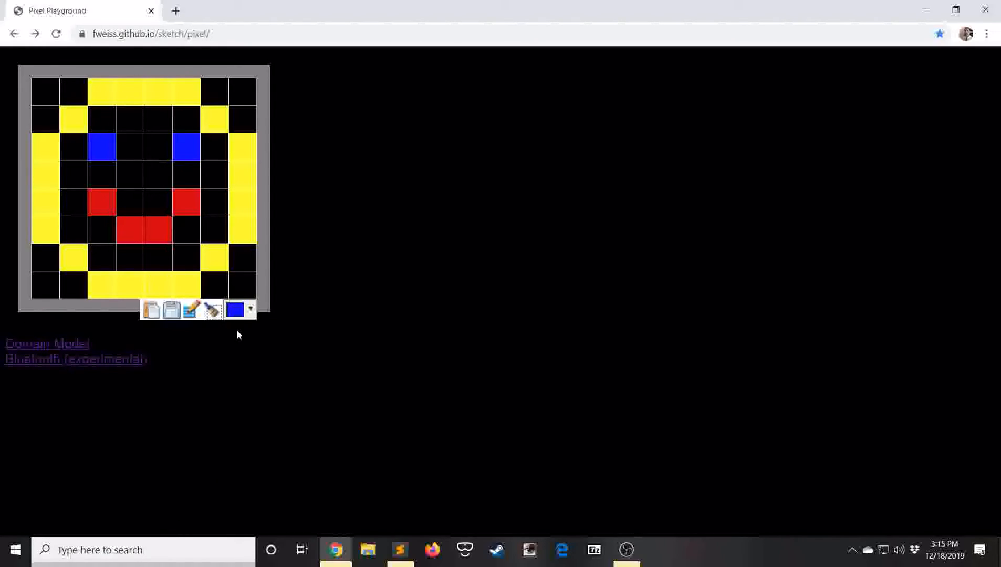
Export the recoloured smiley and paste its colour array below the first one in Sublime Text, followed by two line breaks.
{"action": "left_click", "coordinate": [172, 310]}
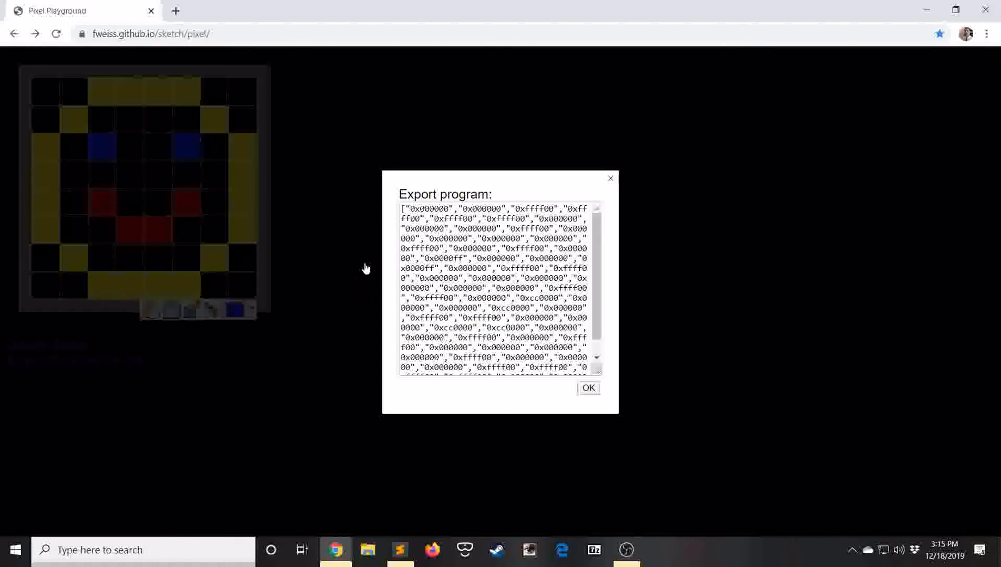
{"action": "left_click_drag", "start_coordinate": [401, 209], "coordinate": [582, 403]}
{"action": "key", "text": "ctrl+c"}
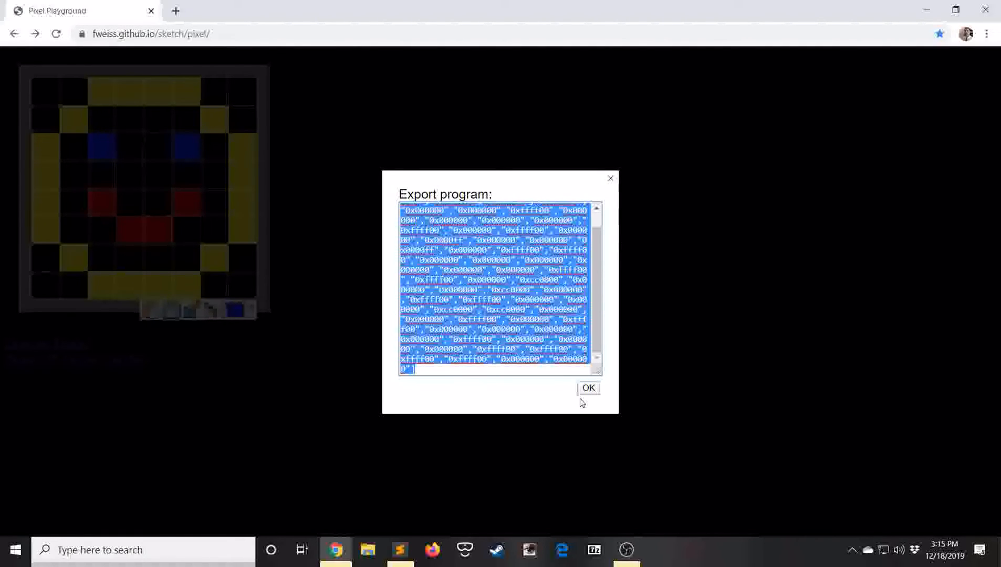
{"action": "left_click", "coordinate": [401, 550]}
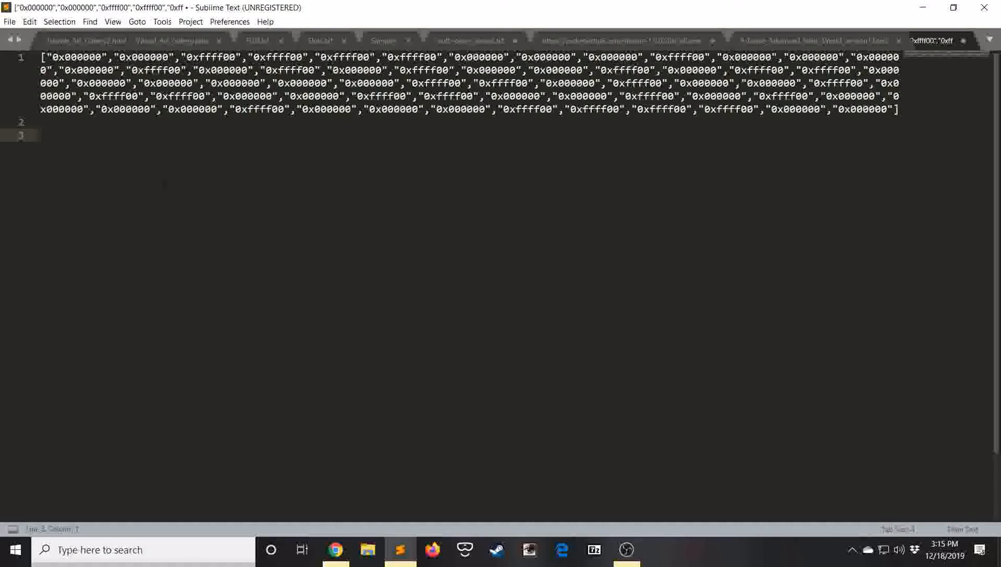
{"action": "key", "text": "ctrl+v"}
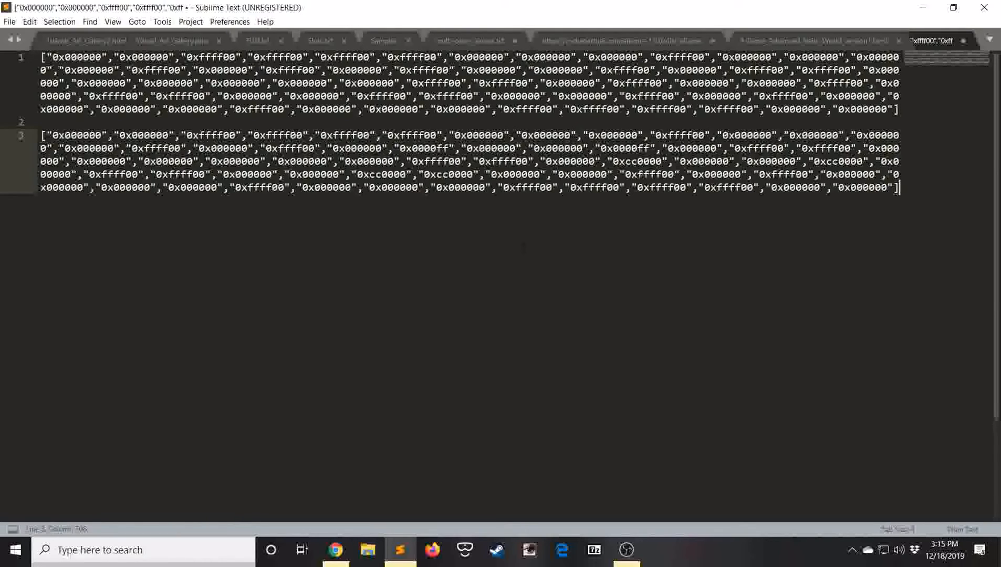
{"action": "key", "text": "Return"}
{"action": "key", "text": "Return"}
Insert the label "smile emoji in yellow" above the first array, separated by a blank line.
{"action": "key", "text": "Up"}
{"action": "key", "text": "Up"}
{"action": "key", "text": "Up"}
{"action": "key", "text": "Up"}
{"action": "key", "text": "Up"}
{"action": "key", "text": "Up"}
{"action": "key", "text": "Up"}
{"action": "key", "text": "Up"}
{"action": "key", "text": "Up"}
{"action": "key", "text": "Up"}
{"action": "key", "text": "Up"}
{"action": "key", "text": "Up"}
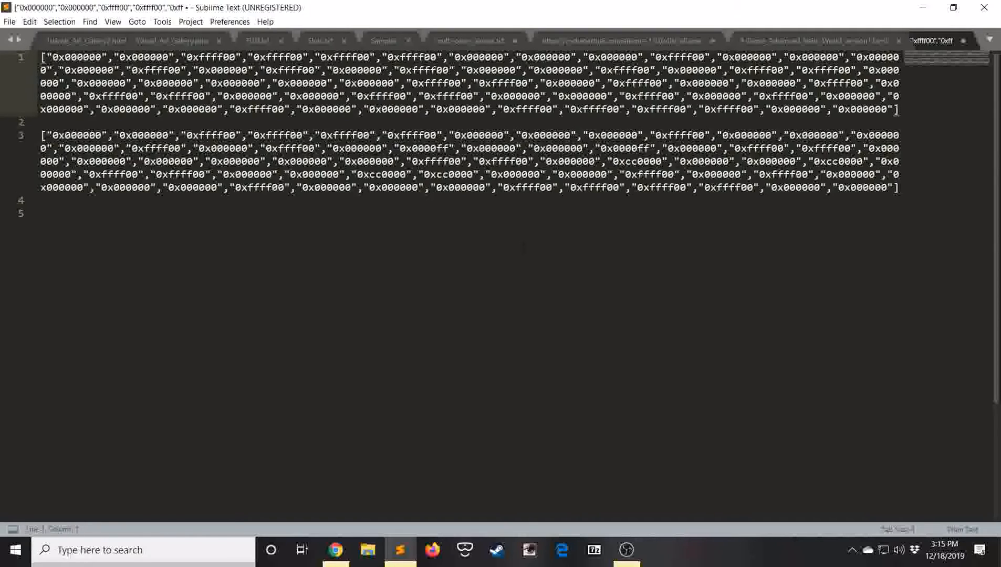
{"action": "key", "text": "Return"}
{"action": "key", "text": "Return"}
{"action": "key", "text": "Up"}
{"action": "key", "text": "Up"}
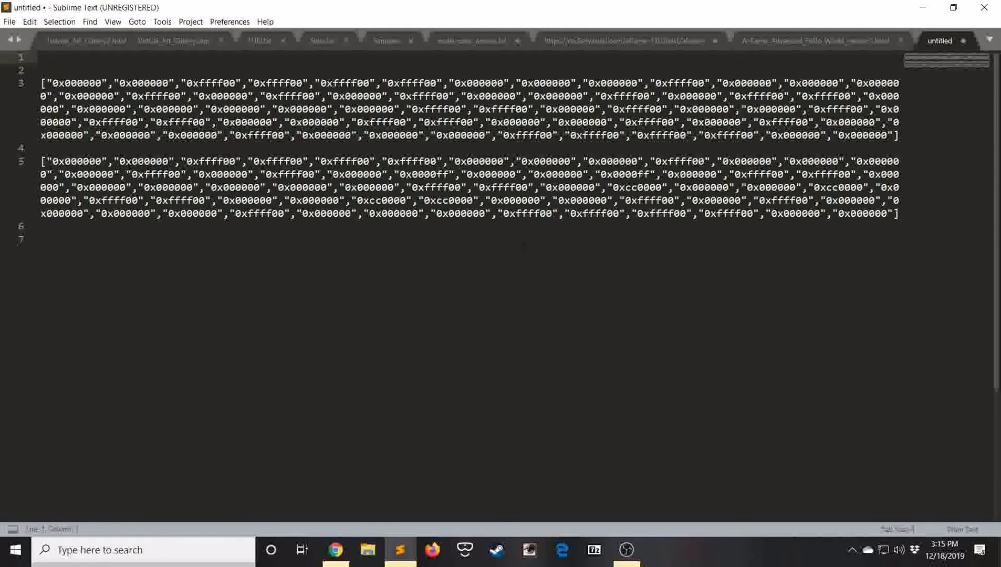
{"action": "type", "text": "smile emoji"}
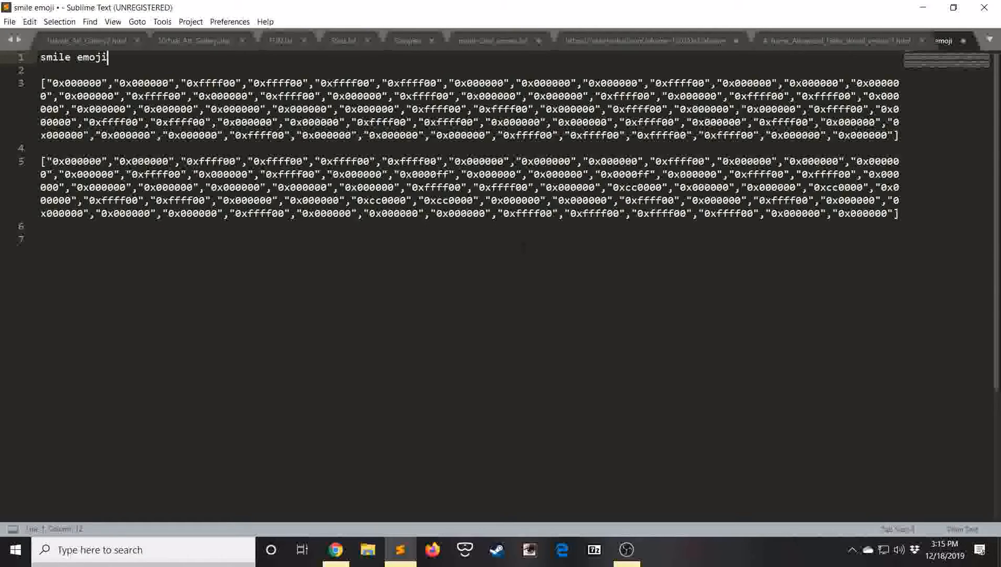
{"action": "type", "text": " in "}
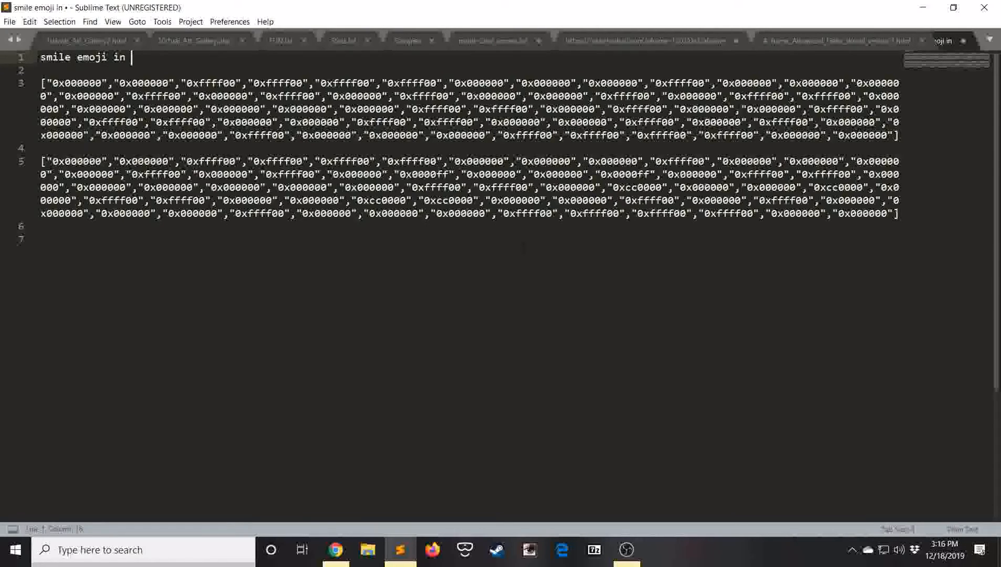
{"action": "type", "text": "yello"}
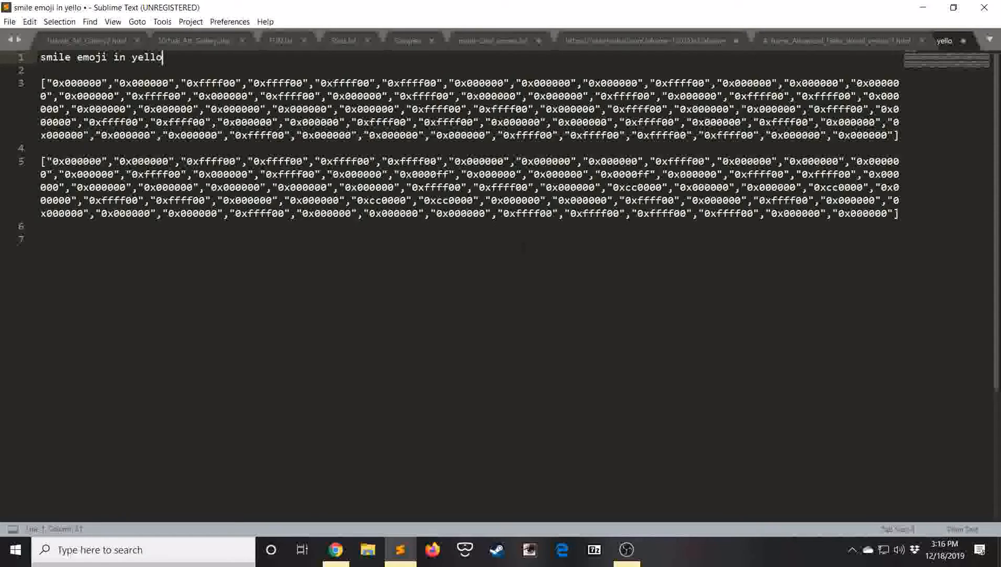
{"action": "type", "text": "w"}
Insert the label "smile emoji with red mouth bule eyes" above the second array, with blank lines around it.
{"action": "left_click", "coordinate": [41, 148]}
{"action": "key", "text": "Return"}
{"action": "key", "text": "Return"}
{"action": "key", "text": "Up"}
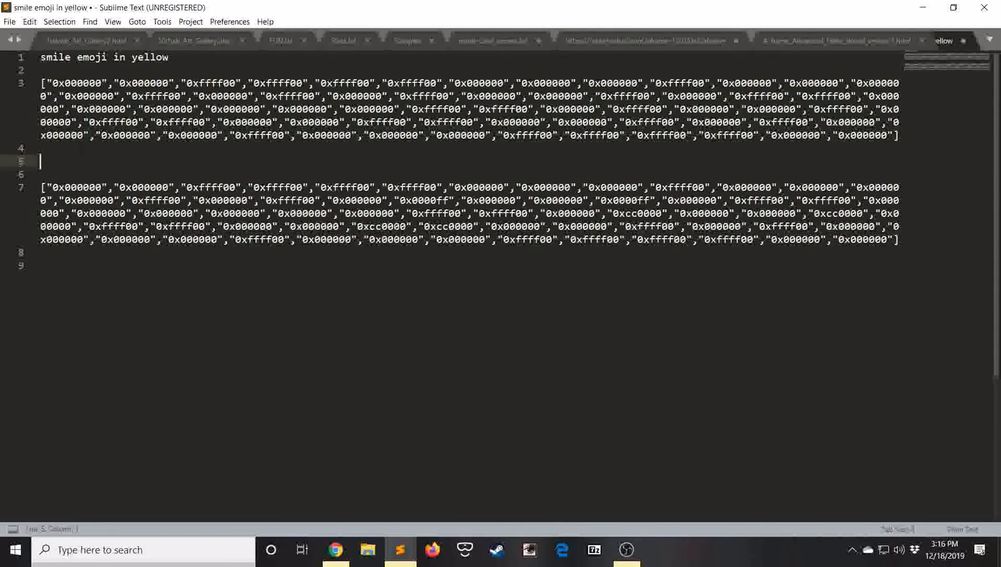
{"action": "type", "text": "smile emoji with "}
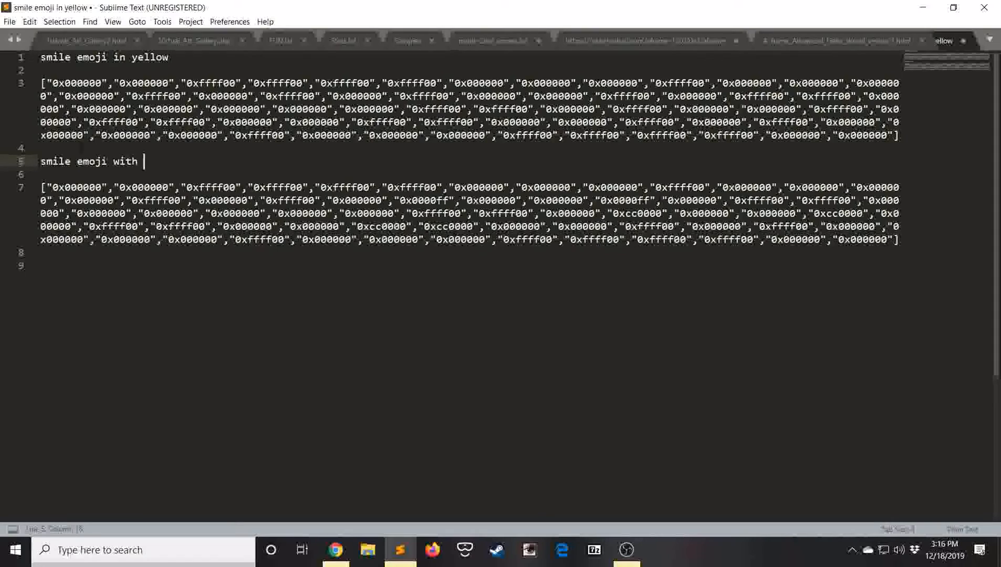
{"action": "type", "text": "red mouth bule "}
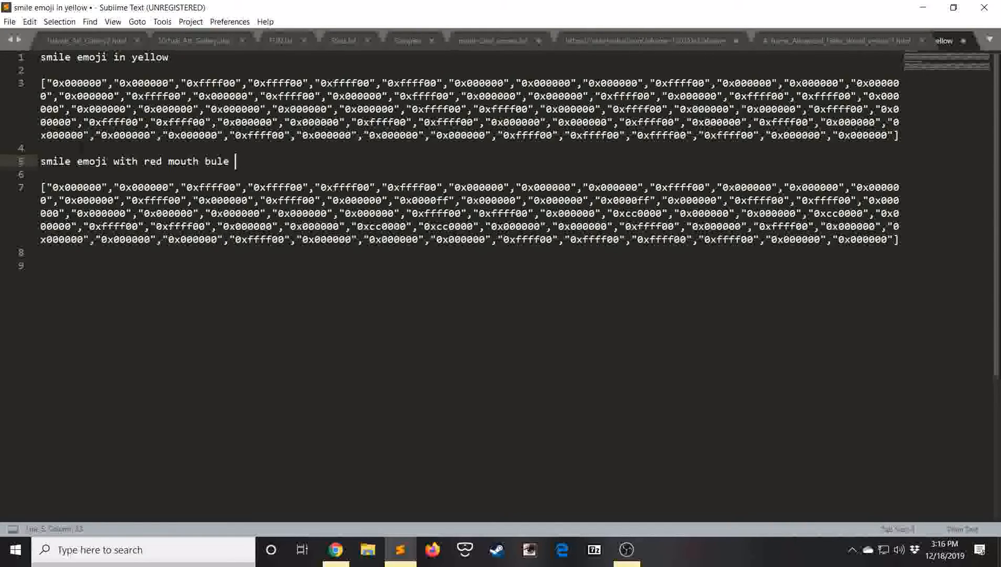
{"action": "type", "text": "eyes"}
{"action": "left_click", "coordinate": [68, 257]}
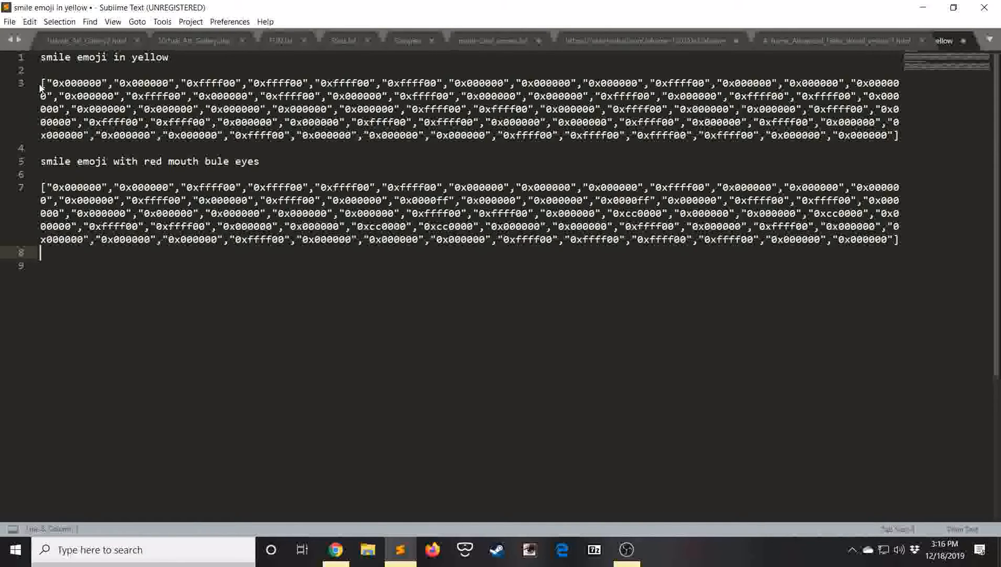
Copy the entire array labelled "smile emoji in yellow" and switch back to Pixel Playground in Chrome.
{"action": "left_click_drag", "start_coordinate": [40, 85], "coordinate": [900, 136]}
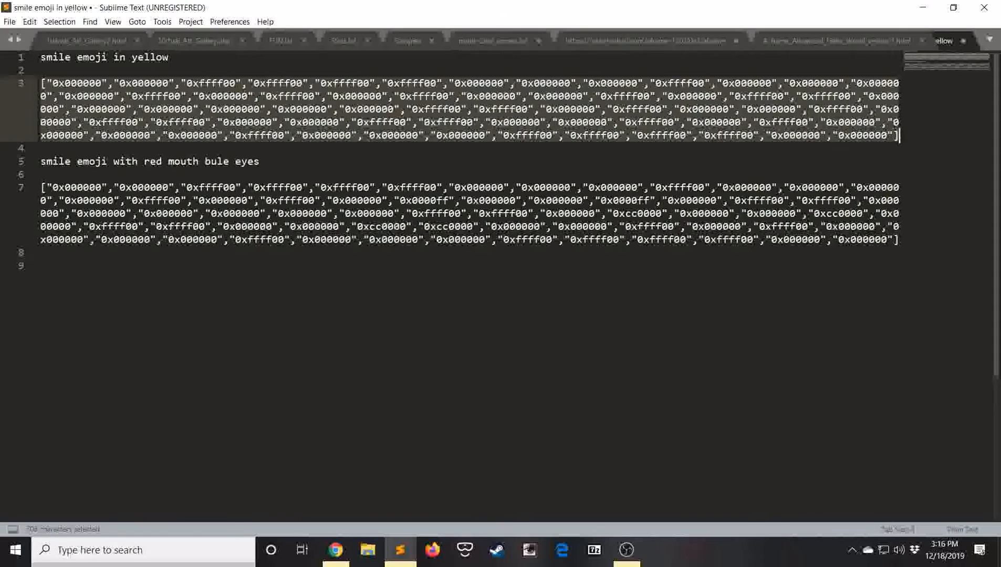
{"action": "right_click", "coordinate": [753, 96]}
{"action": "left_click", "coordinate": [795, 129]}
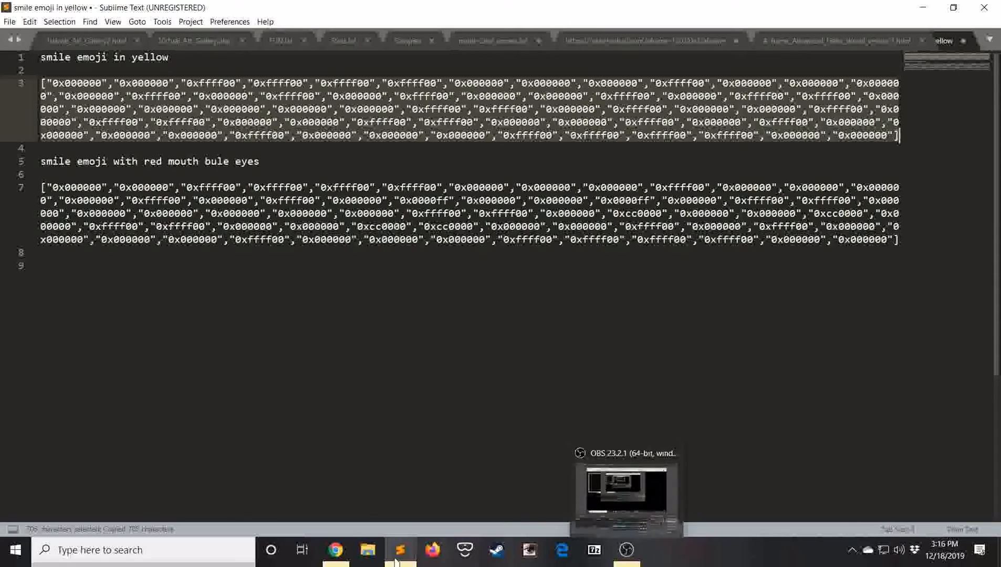
{"action": "left_click", "coordinate": [336, 550]}
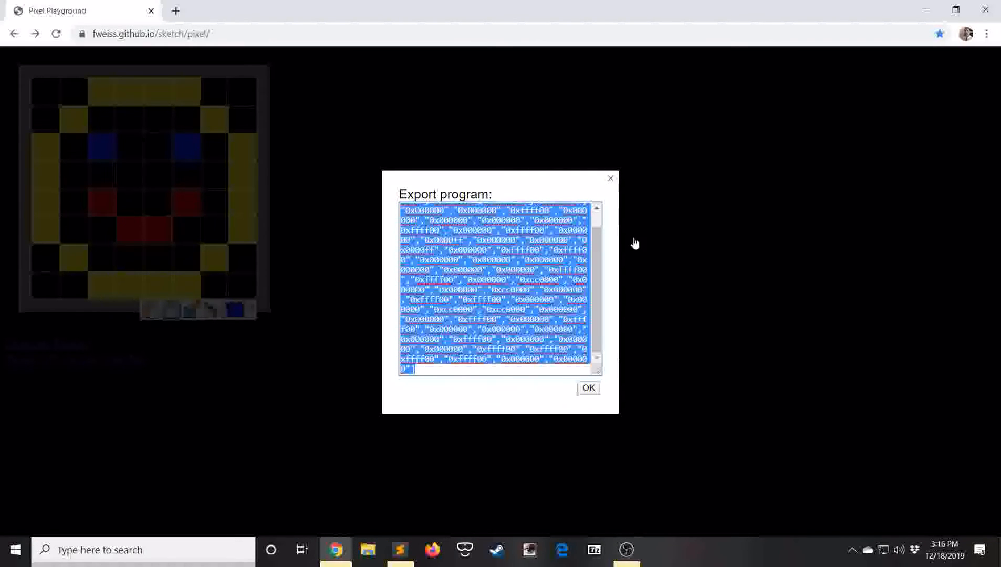
Close the export dialog and import the copied "smile emoji in yellow" array into the pixel grid.
{"action": "left_click", "coordinate": [610, 179]}
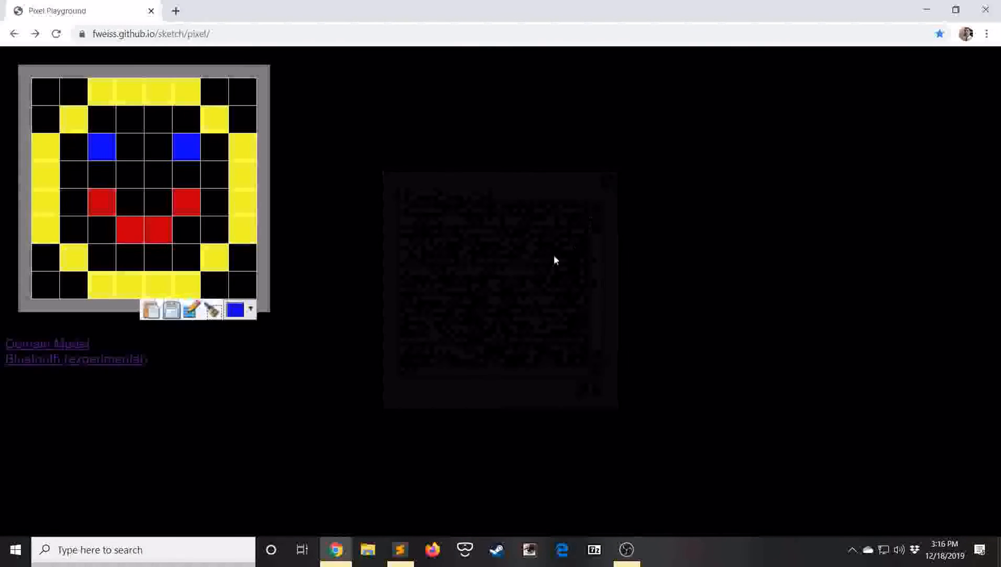
{"action": "left_click", "coordinate": [151, 312]}
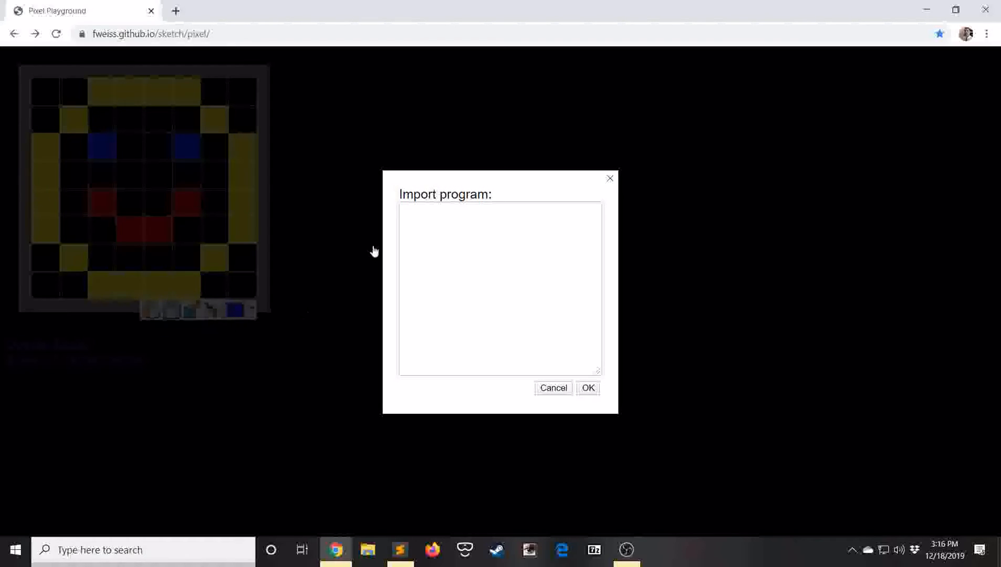
{"action": "left_click", "coordinate": [415, 210]}
{"action": "right_click", "coordinate": [416, 212]}
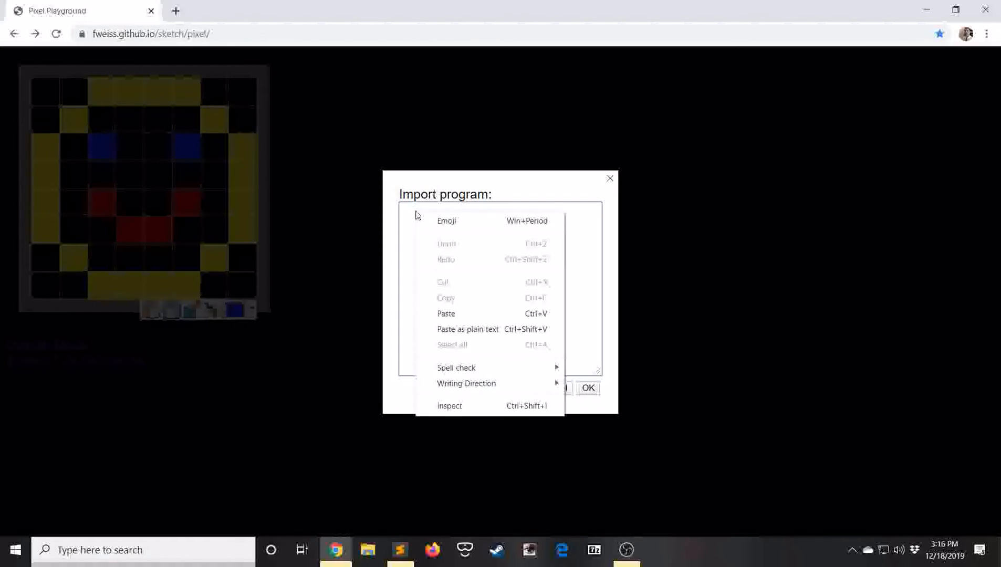
{"action": "left_click", "coordinate": [455, 312]}
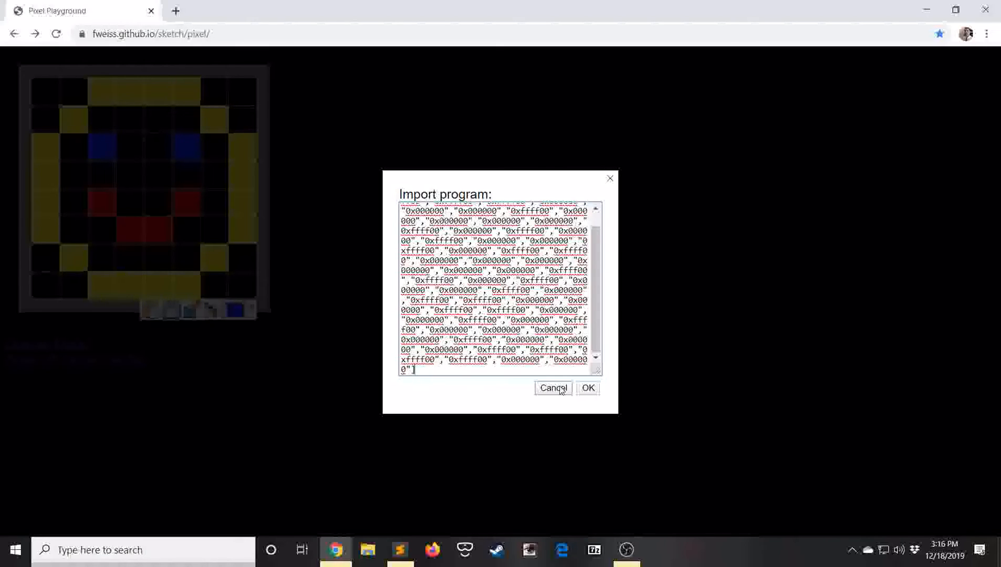
{"action": "left_click", "coordinate": [593, 392]}
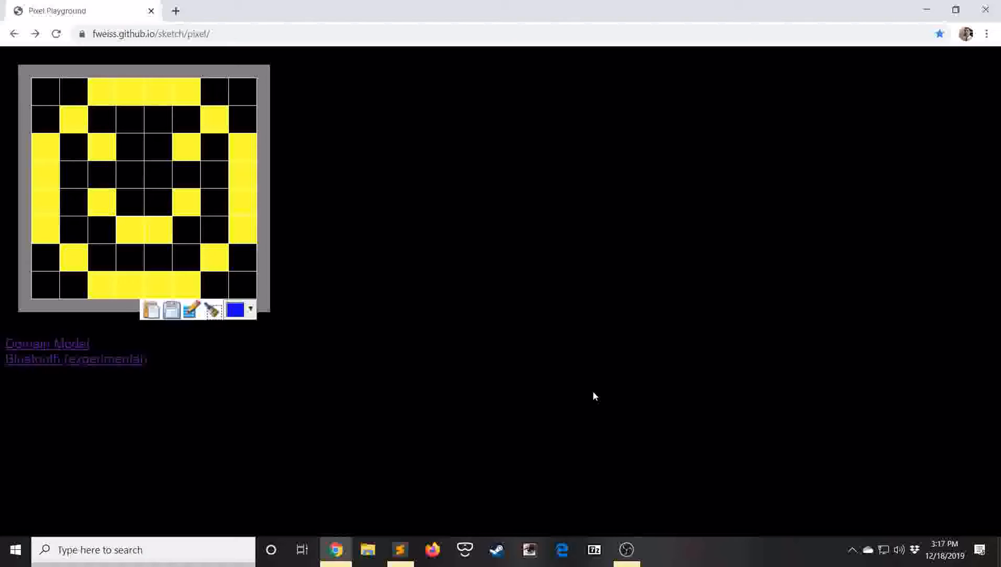
Copy the entire array labelled "smile emoji with red mouth bule eyes" in Sublime Text and switch back to Pixel Playground in Chrome.
{"action": "left_click", "coordinate": [152, 311]}
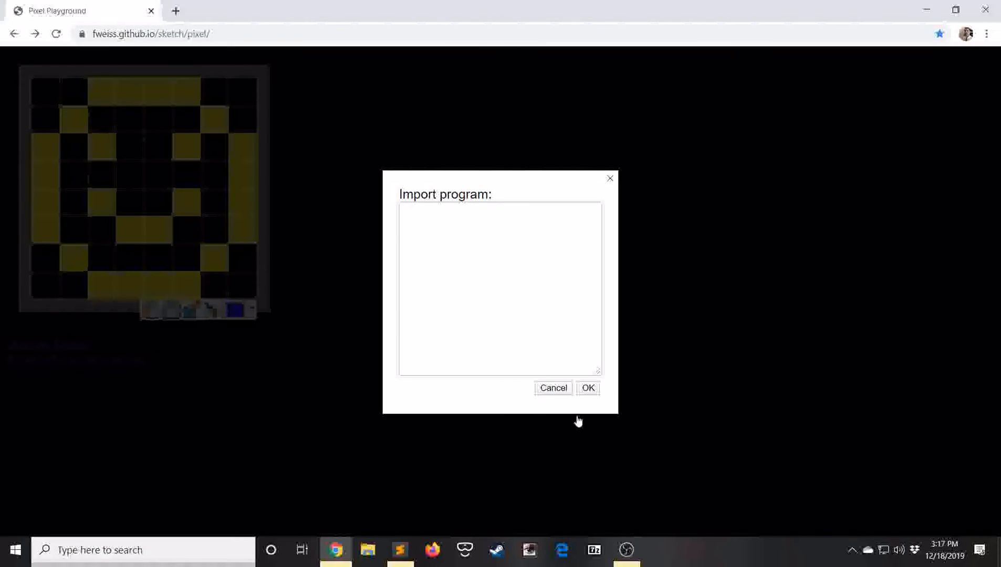
{"action": "left_click", "coordinate": [402, 550]}
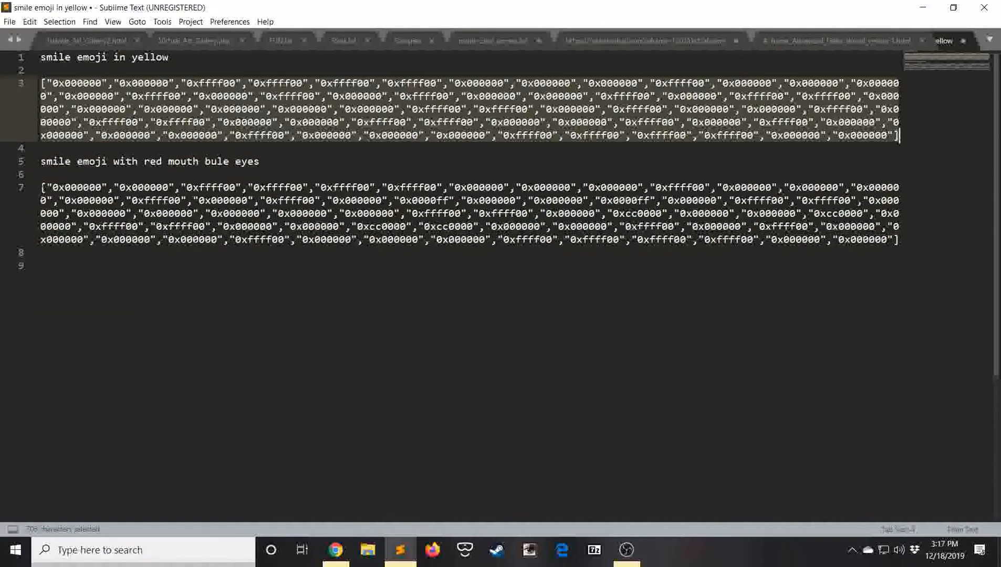
{"action": "left_click", "coordinate": [42, 188]}
{"action": "left_click_drag", "start_coordinate": [42, 187], "coordinate": [901, 240]}
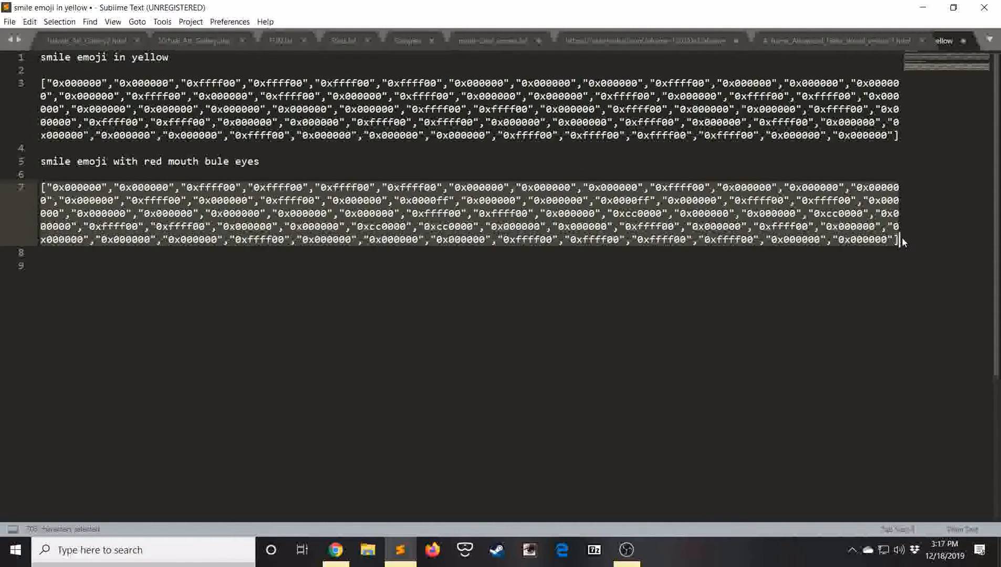
{"action": "key", "text": "ctrl+c"}
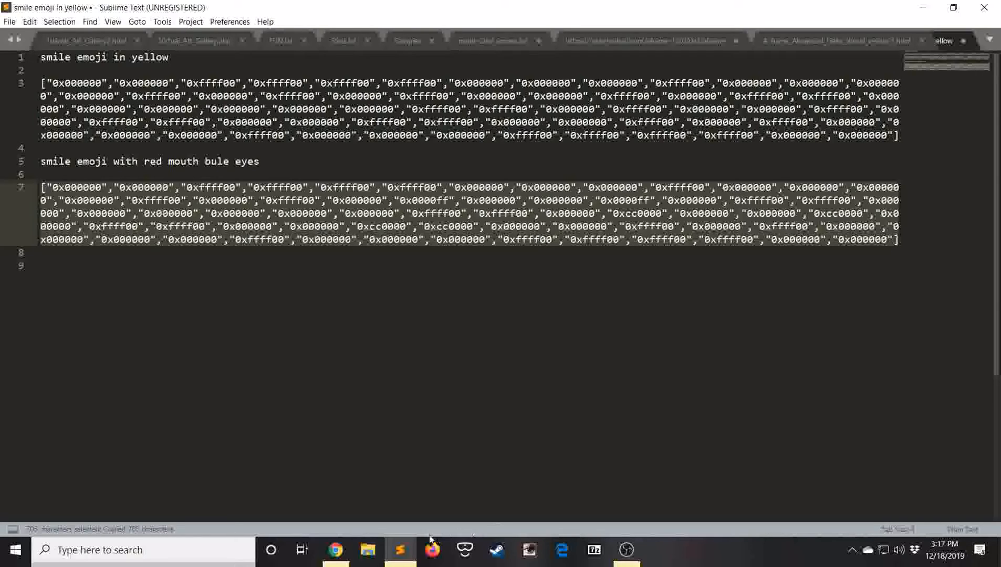
{"action": "left_click", "coordinate": [343, 556]}
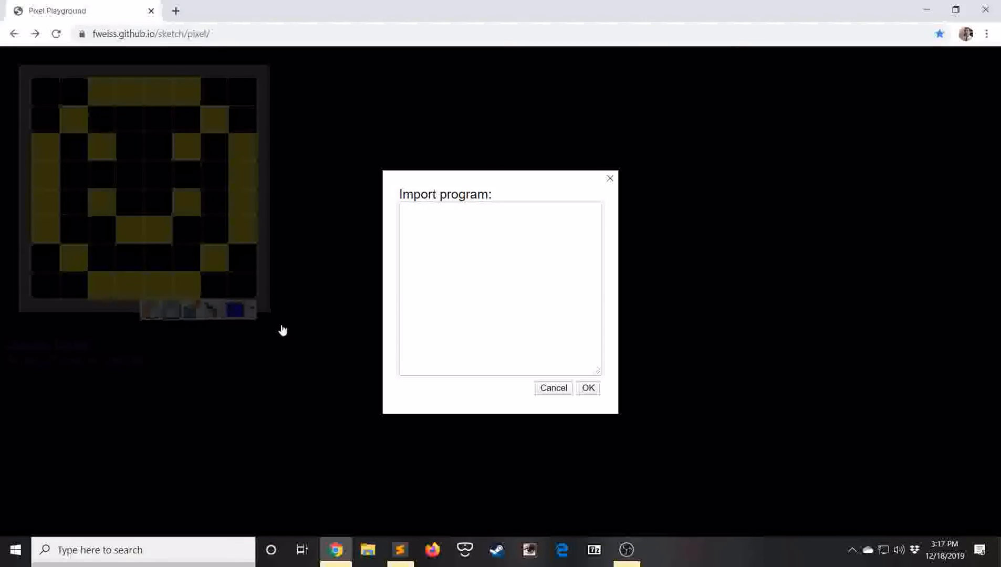
Reopen the import dialog and load the copied array of the smiley with red mouth and blue eyes into the grid.
{"action": "left_click", "coordinate": [611, 180]}
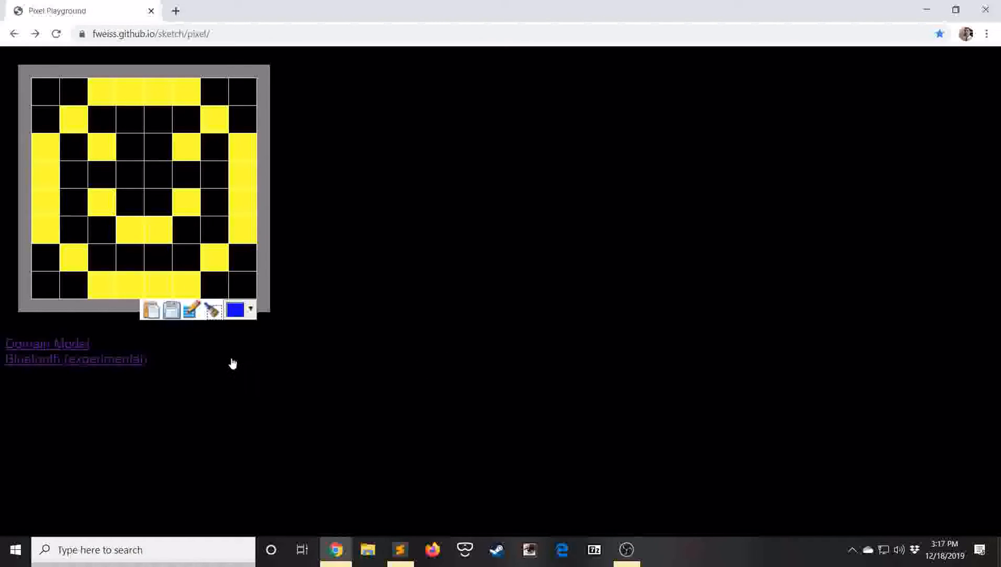
{"action": "left_click", "coordinate": [150, 314]}
{"action": "left_click", "coordinate": [414, 211]}
{"action": "key", "text": "ctrl+v"}
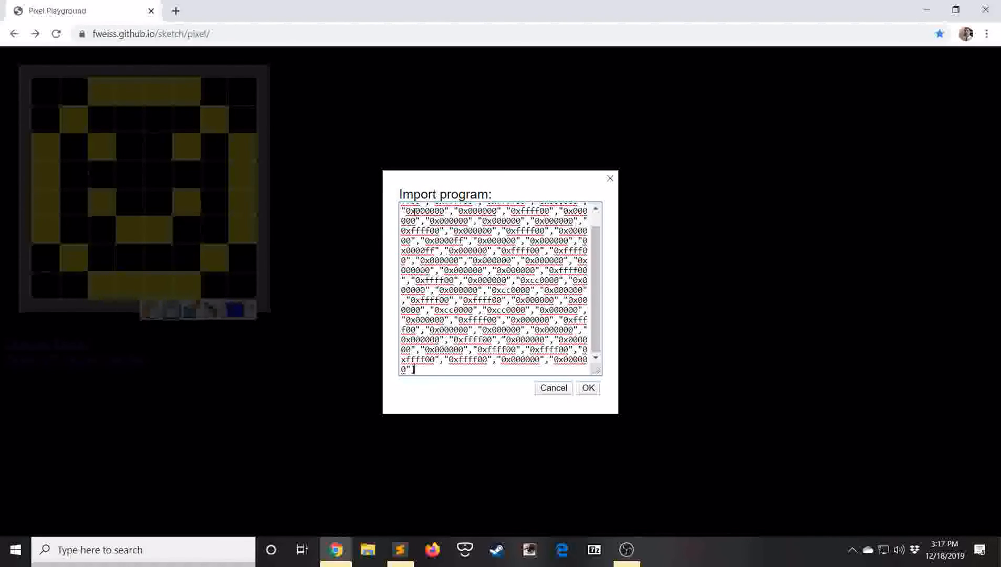
{"action": "left_click", "coordinate": [589, 389]}
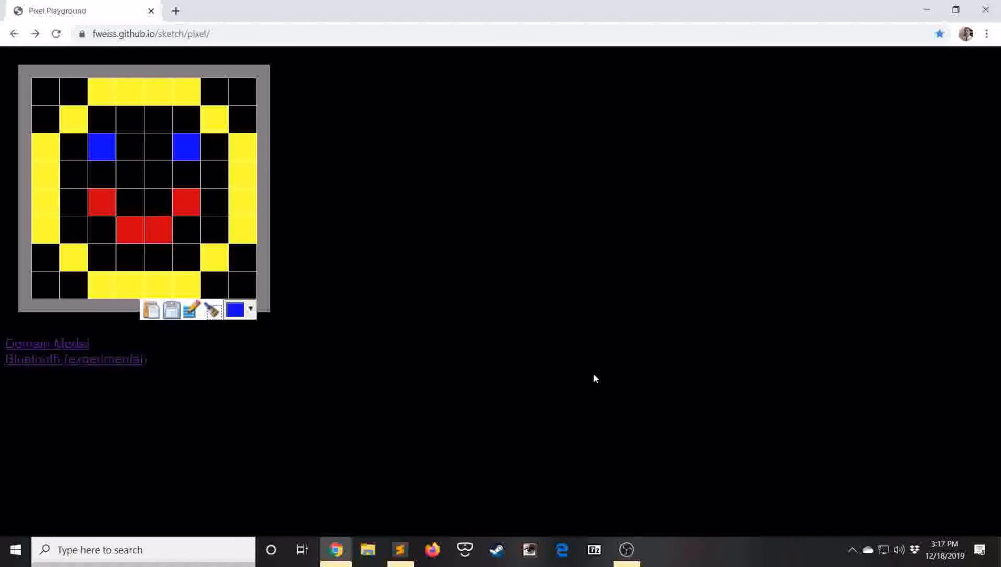
Clear the smiley by filling the whole grid with black, and set the drawing colour to white.
{"action": "left_click", "coordinate": [252, 313]}
{"action": "left_click", "coordinate": [238, 337]}
{"action": "left_click", "coordinate": [212, 312]}
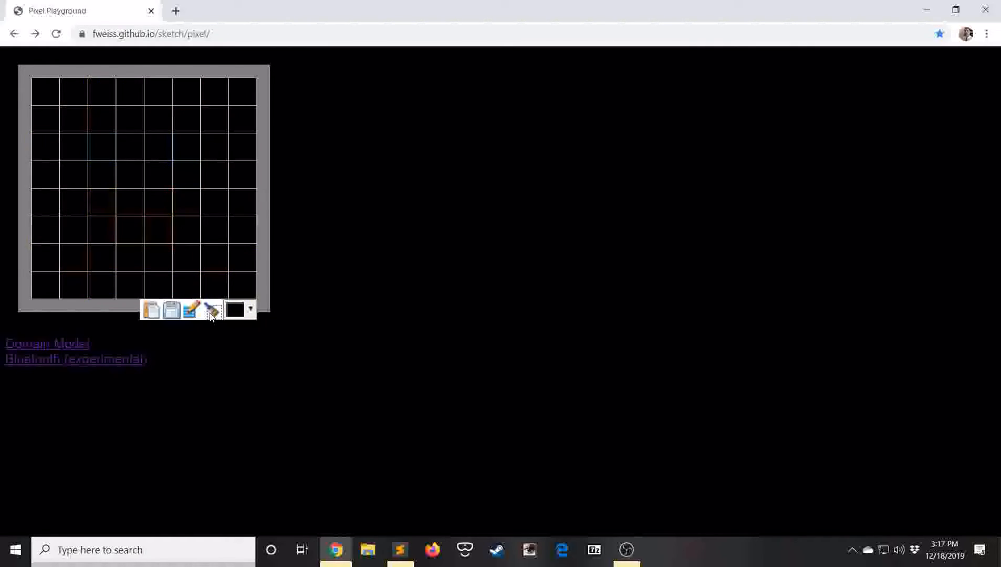
{"action": "left_click", "coordinate": [251, 311]}
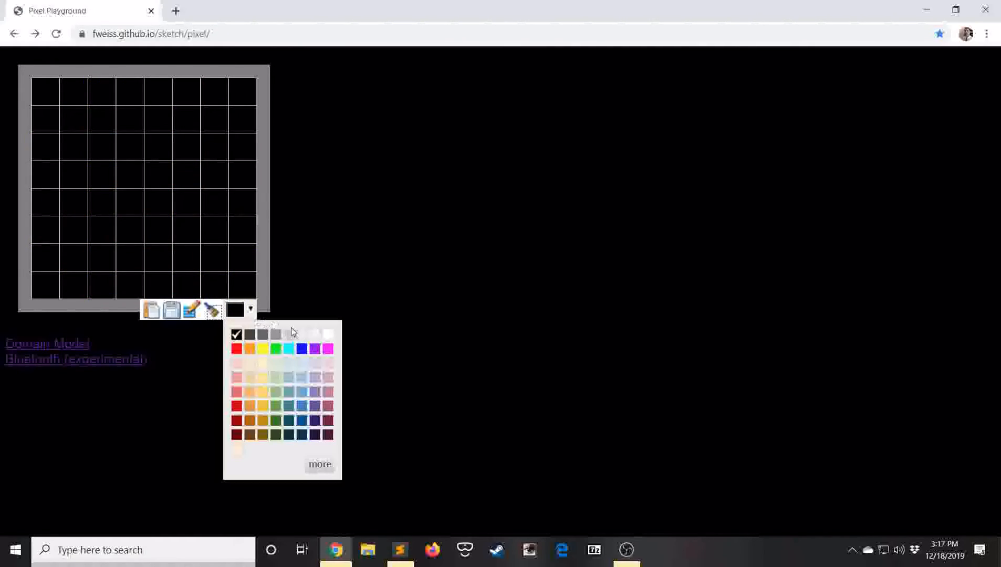
{"action": "left_click", "coordinate": [330, 338]}
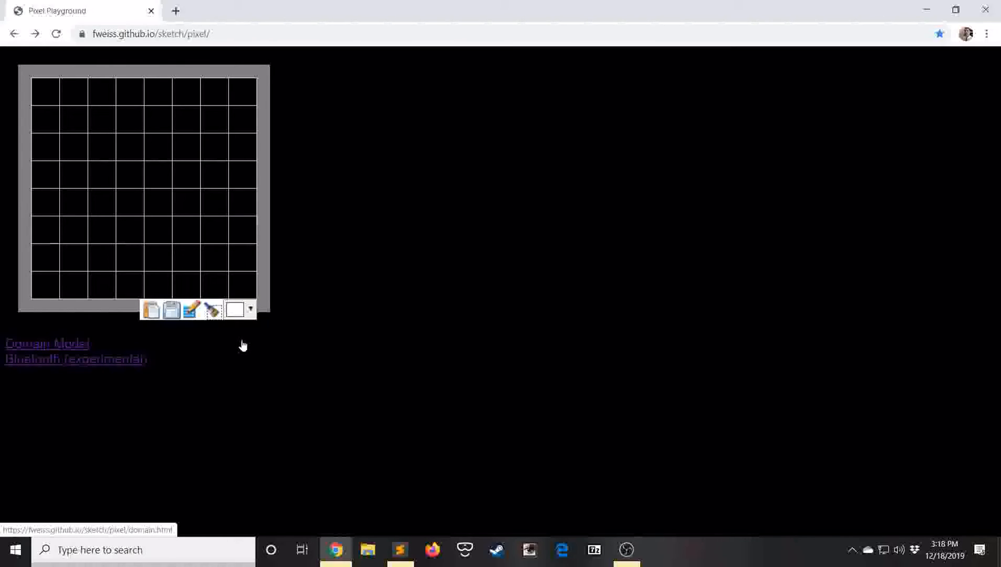